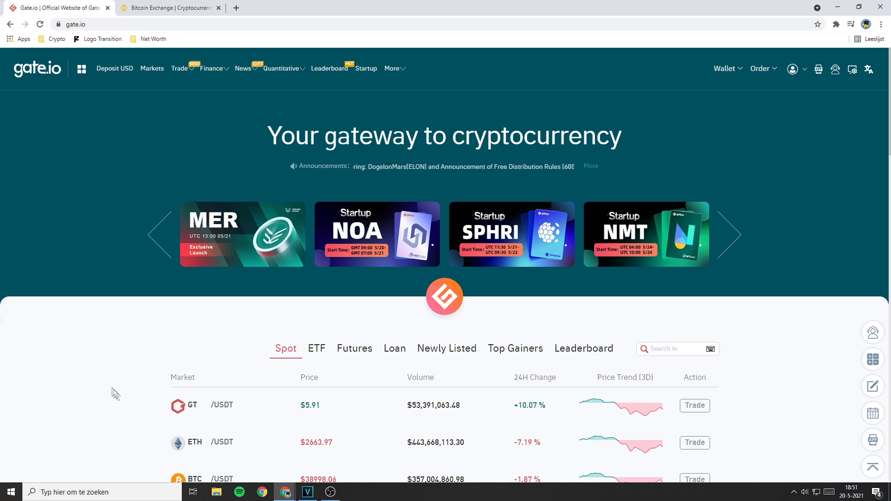
Step: Go to Binance and open the Fiat and Spot wallet overview
left_click(171, 7)
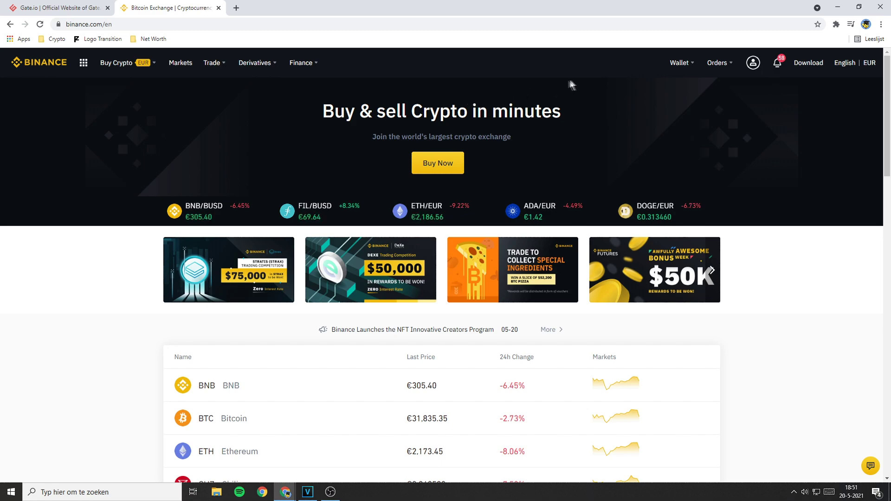
mouse_move(687, 68)
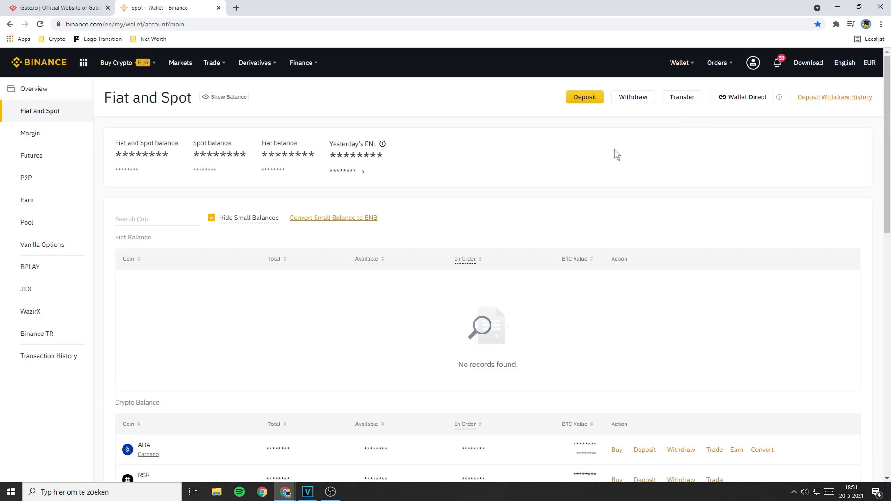
Step: Start a Binance crypto withdrawal and choose ALGO (Algorand) by searching 'algo'
left_click(634, 103)
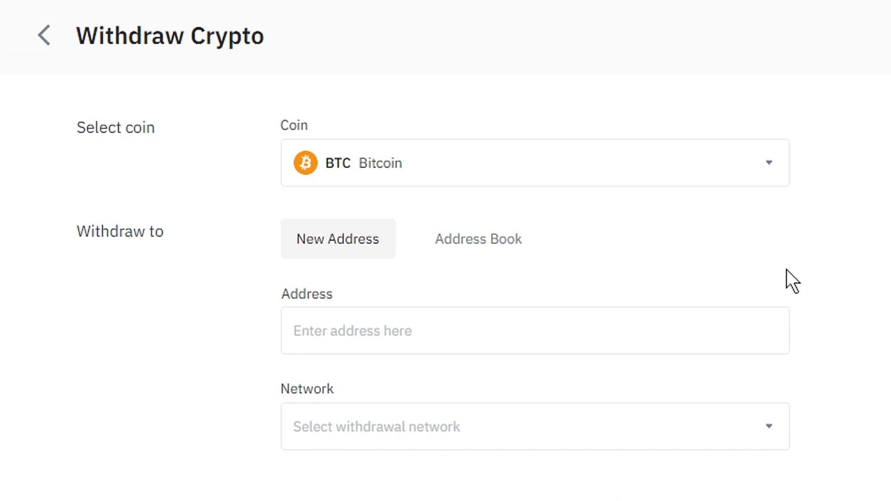
left_click(769, 168)
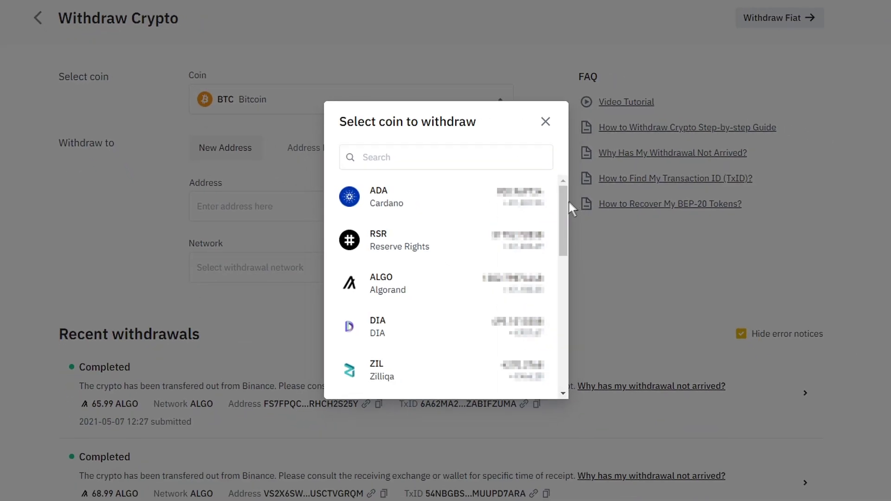
scroll(565, 203, "down", 10)
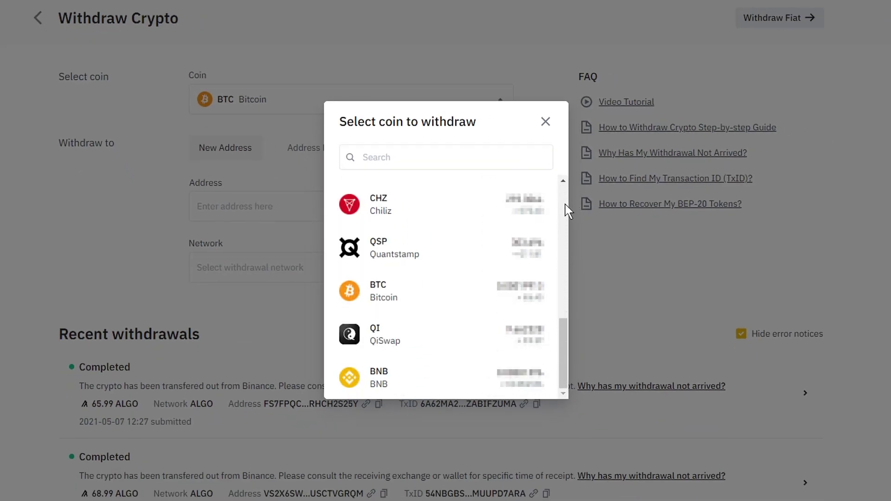
scroll(566, 204, "up", 10)
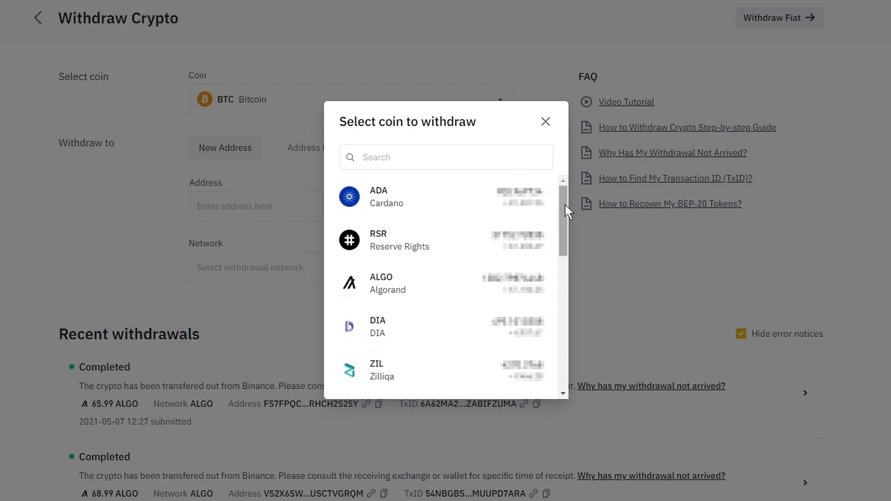
left_click(490, 157)
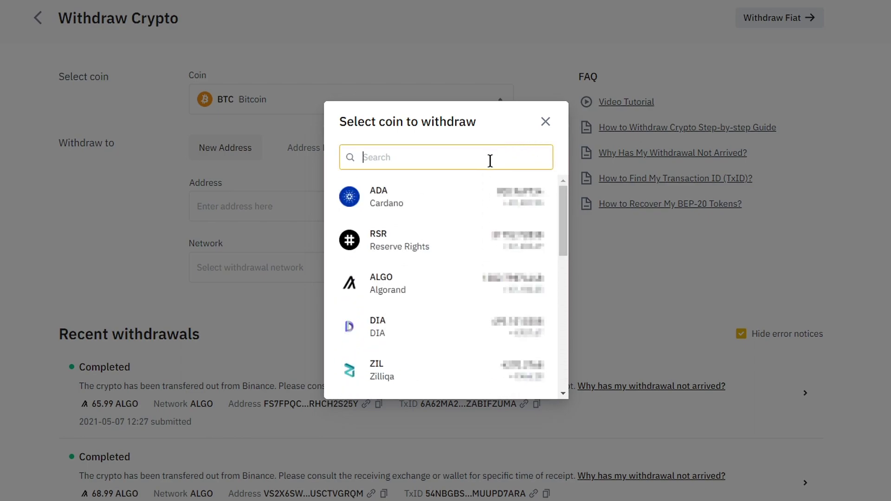
type("algo")
left_click(424, 195)
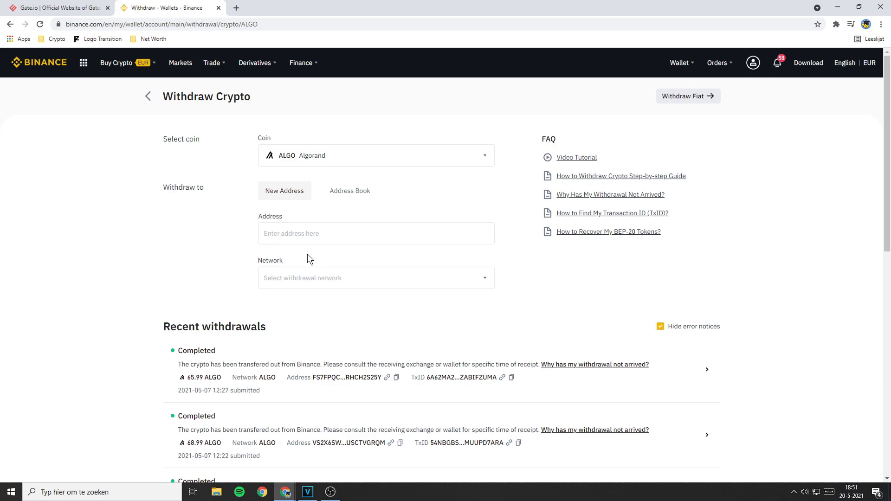
Step: On Gate.io, open the crypto deposit page and show the Ethereum deposit details
left_click(59, 8)
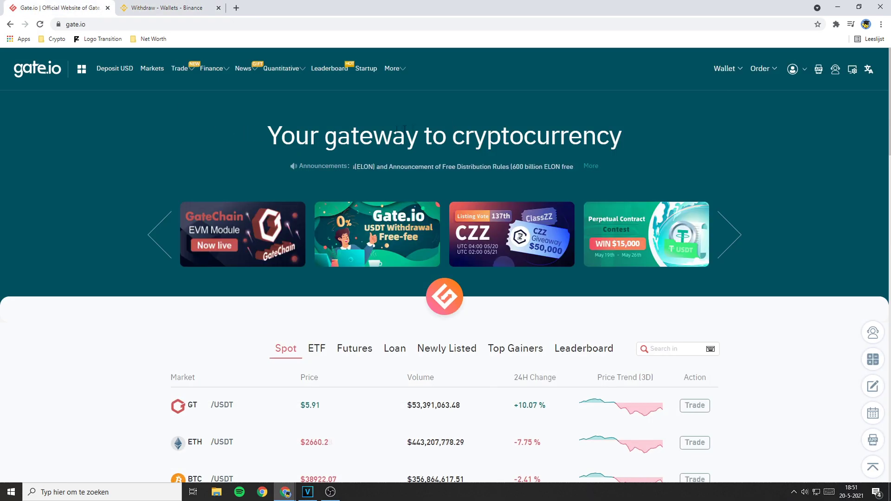
mouse_move(724, 69)
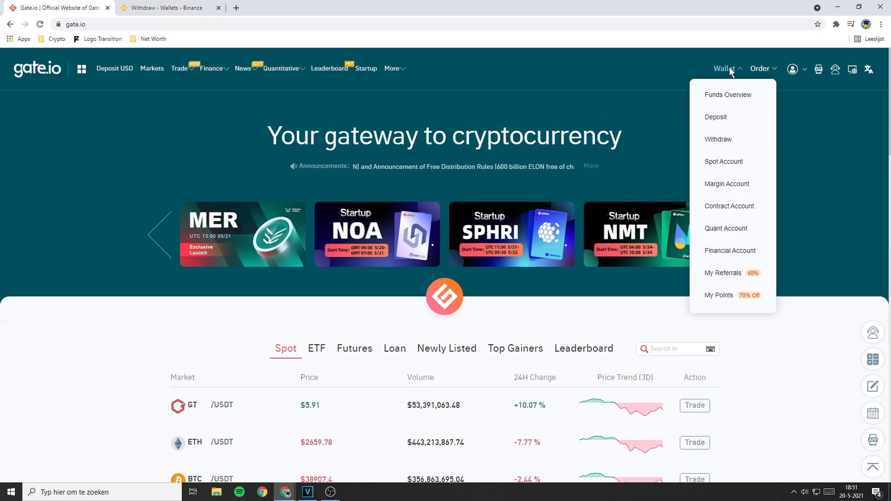
left_click(728, 126)
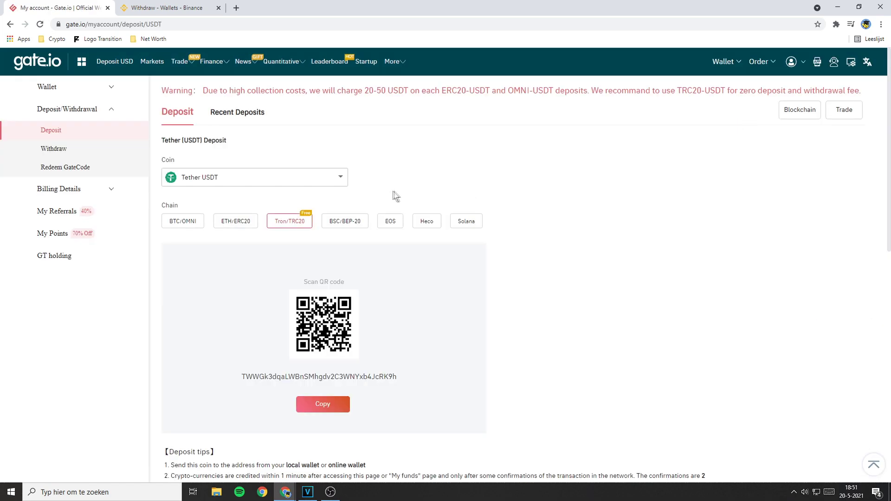
left_click(337, 182)
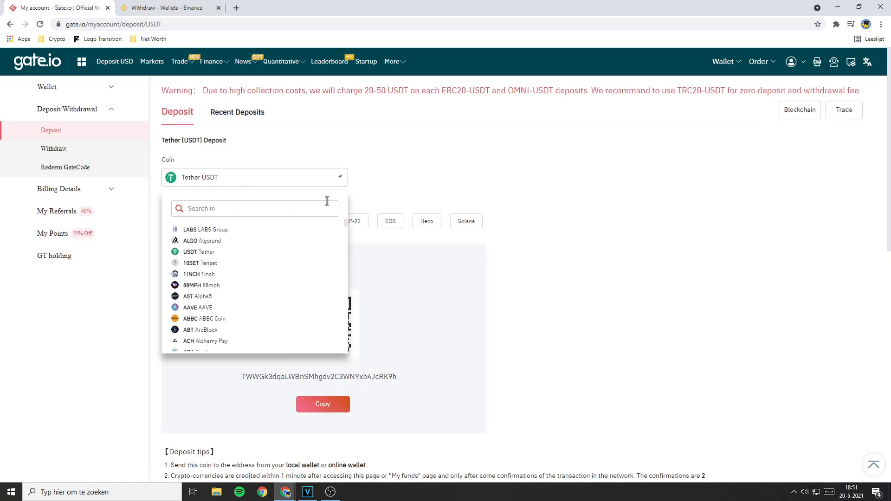
left_click(229, 212)
type("eth")
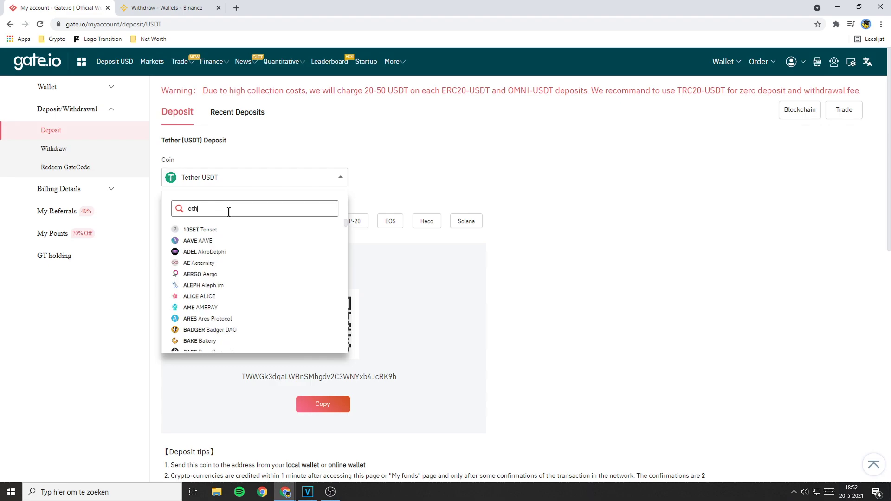
left_click(208, 232)
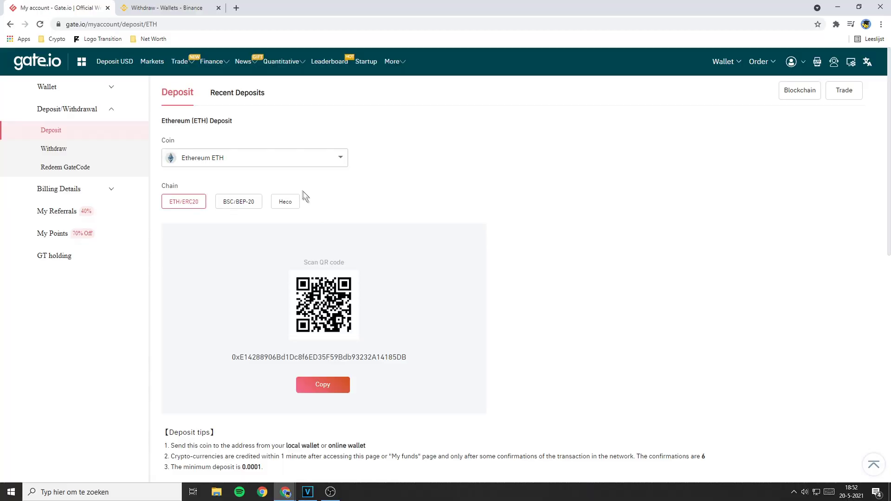
Step: Switch the deposit coin to Algorand (ALGO) and copy its deposit address
left_click(234, 142)
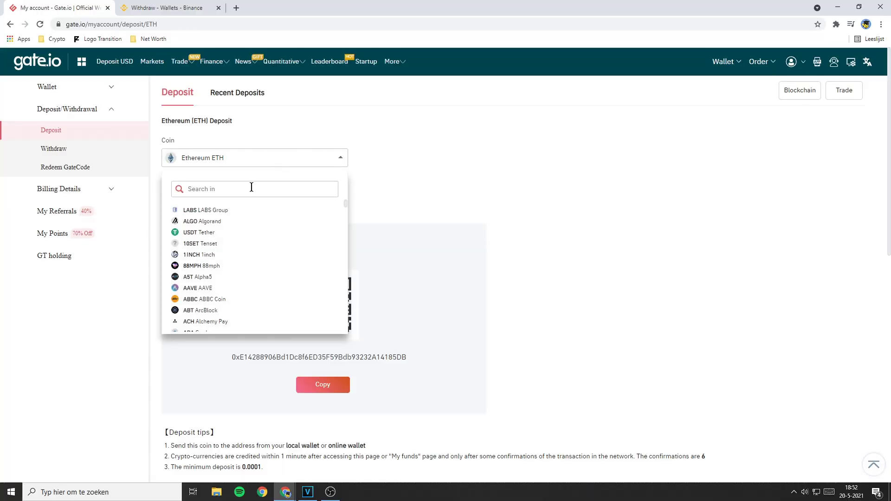
left_click(225, 222)
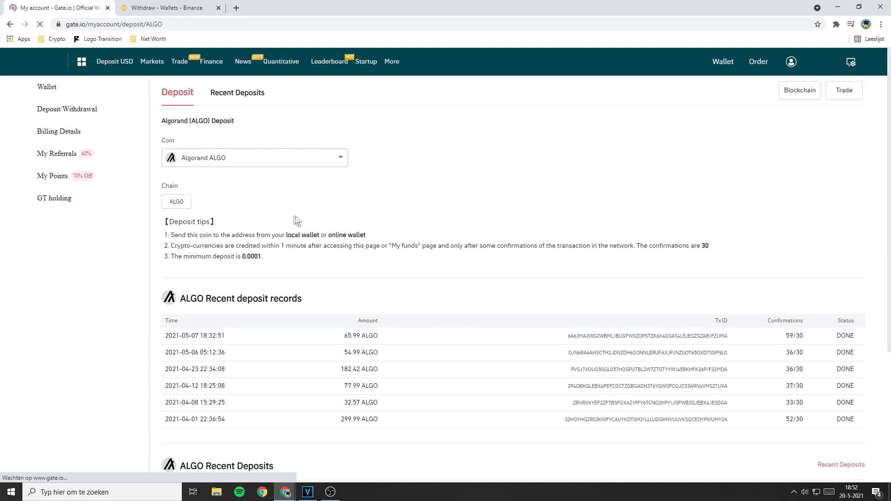
left_click(324, 389)
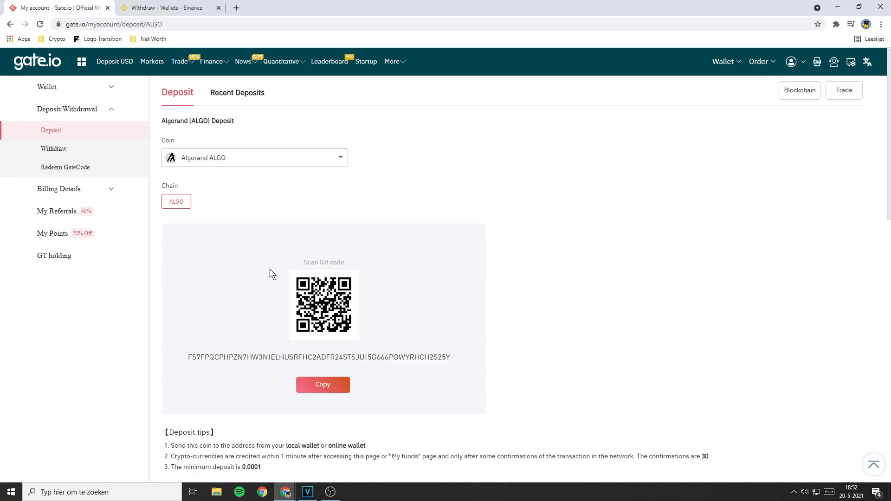
Step: Paste the Gate.io ALGO address, keep the Algorand network, and enter an amount of 100
left_click(168, 7)
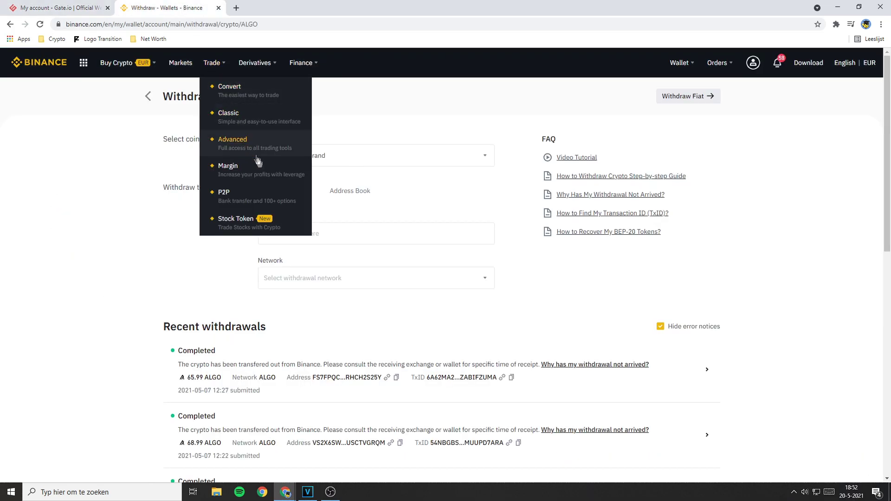
left_click(312, 238)
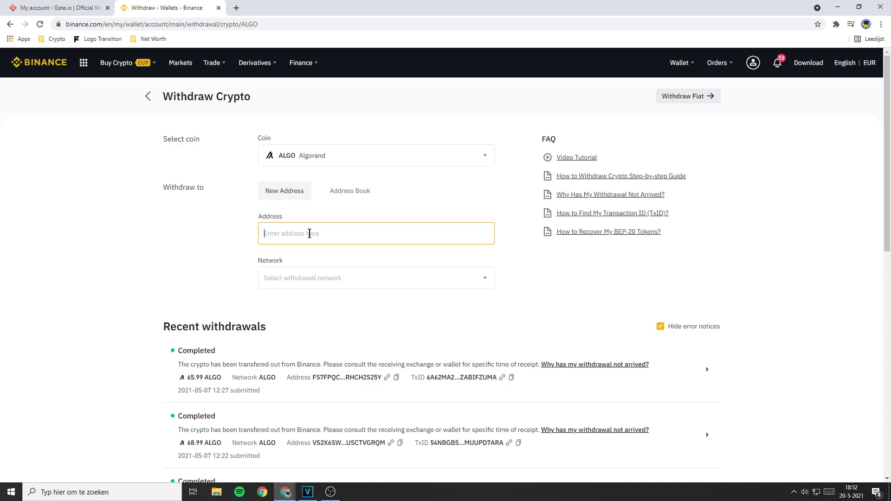
right_click(311, 237)
left_click(337, 304)
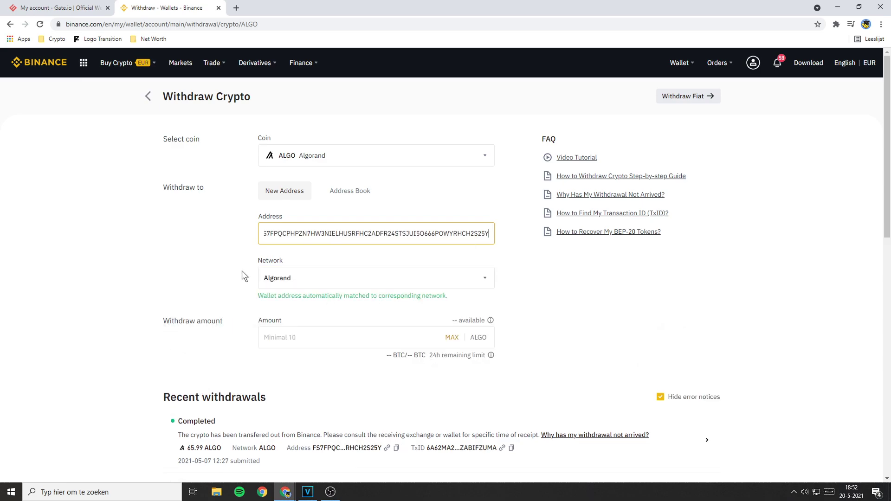
left_click(309, 279)
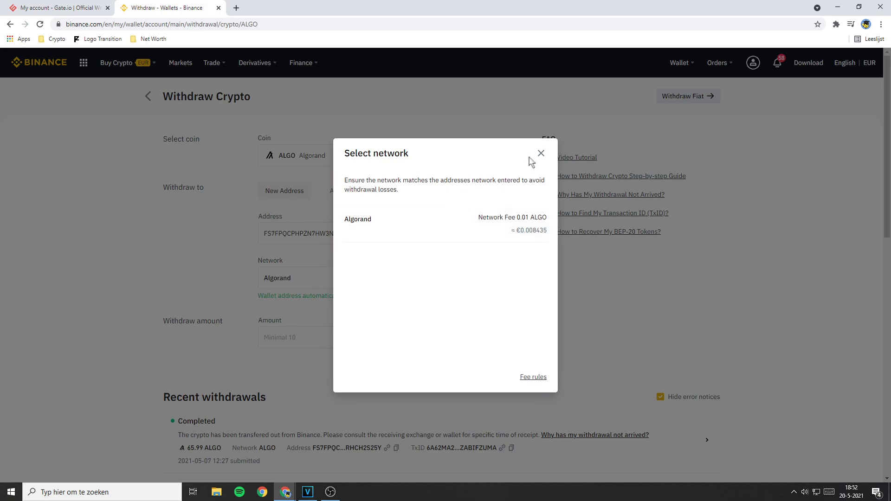
left_click(541, 153)
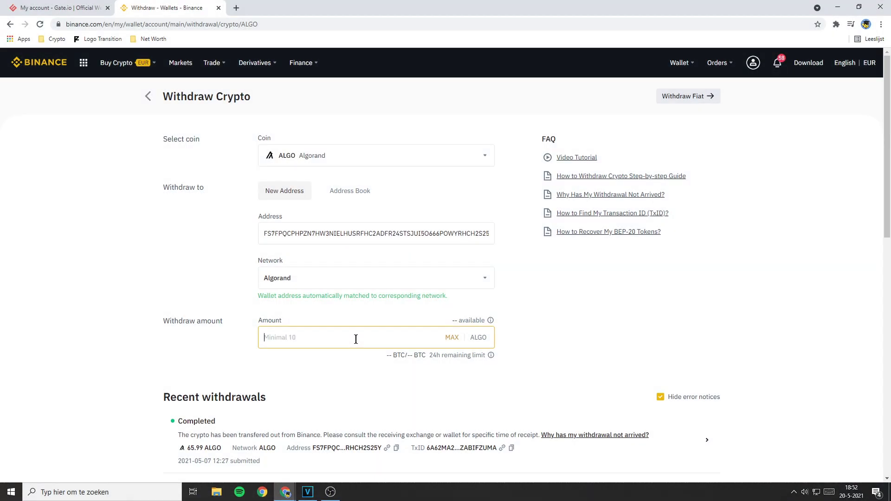
type("100")
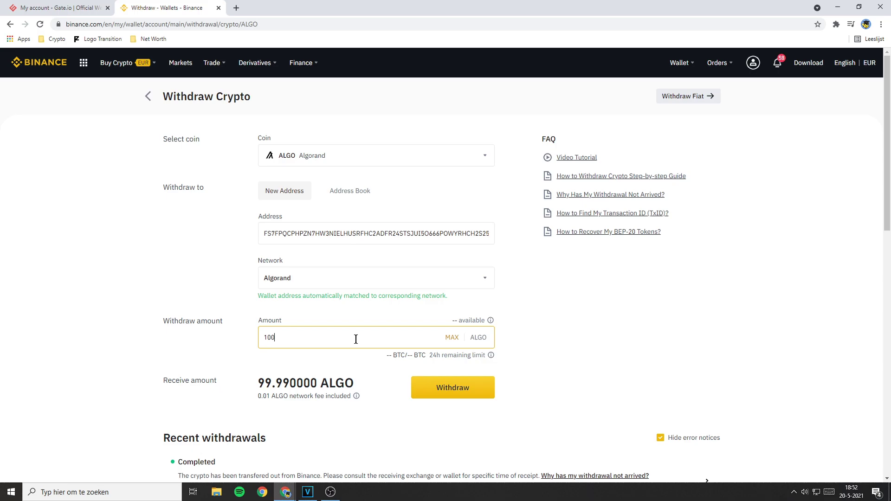
Step: Confirm the 100 ALGO withdrawal, enter the e-mail and authenticator codes, and submit
left_click(430, 388)
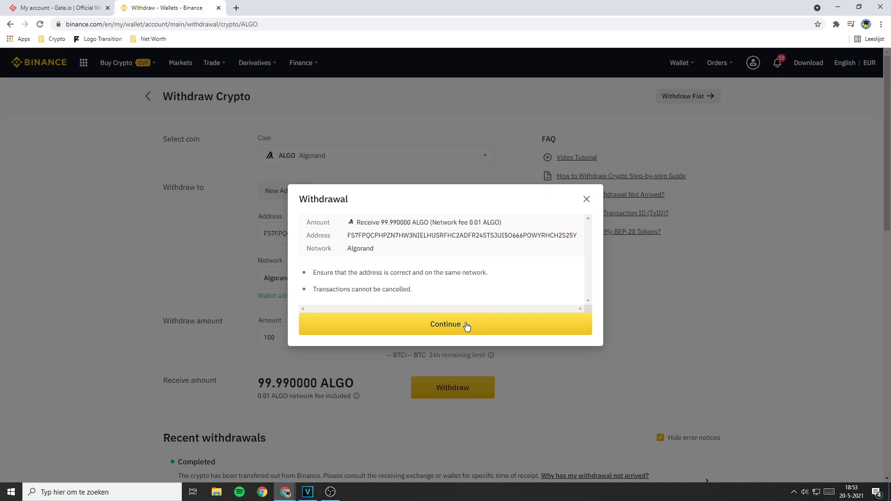
left_click(467, 326)
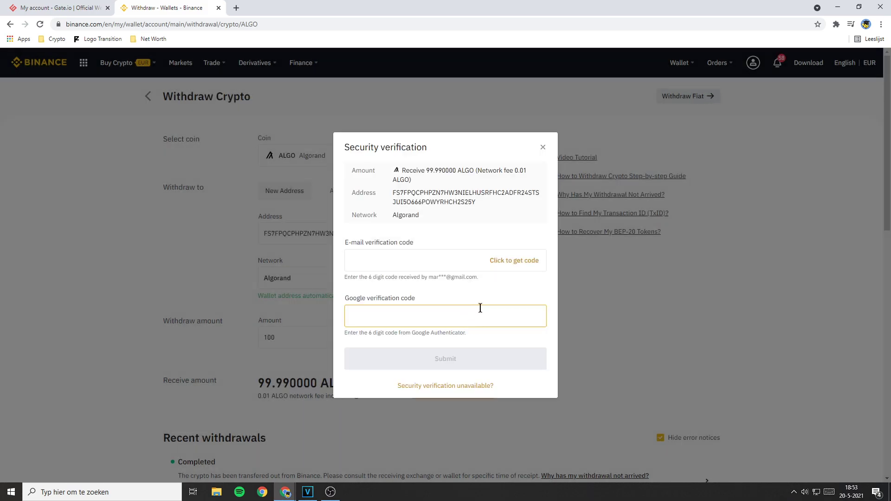
left_click(506, 262)
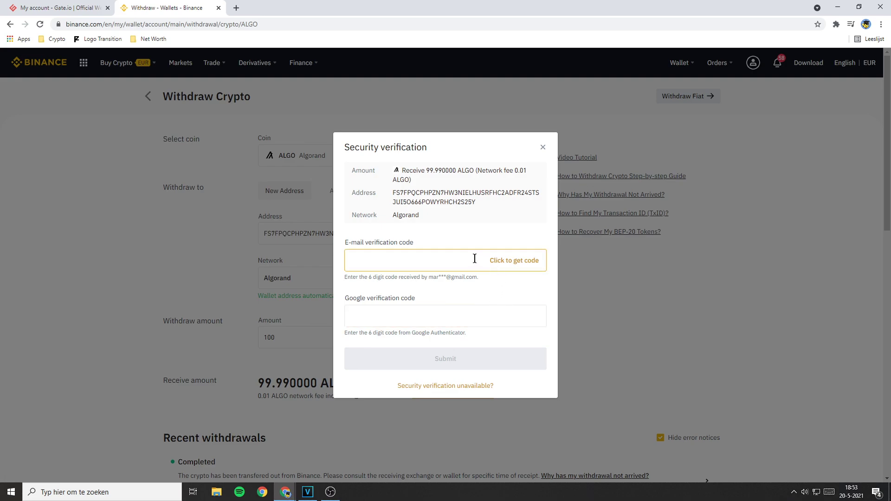
left_click(422, 316)
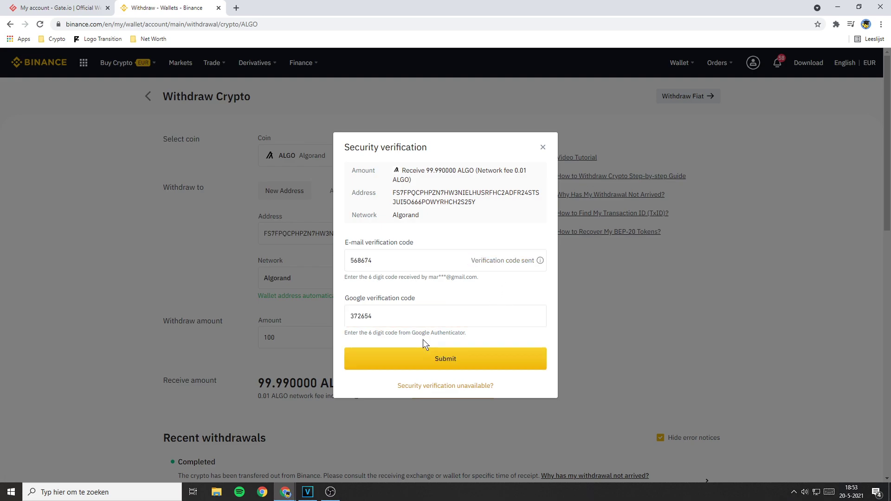
left_click(423, 361)
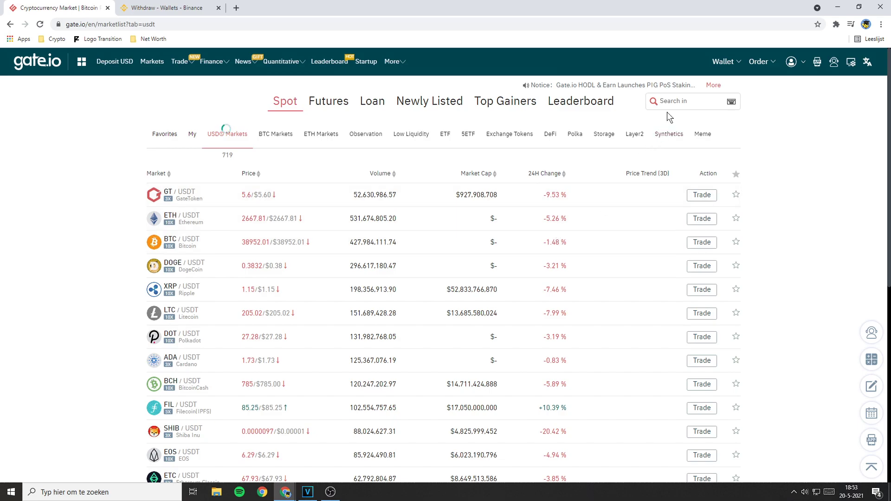
Step: Search 'algo' in the Gate.io market list and open the ALGO_USDT trading pair
left_click(672, 102)
type("algou")
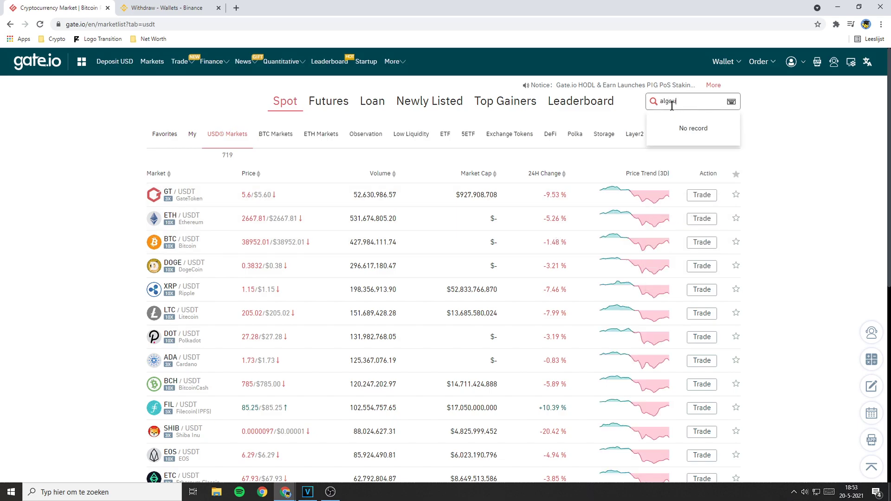
key("BackSpace")
left_click(675, 121)
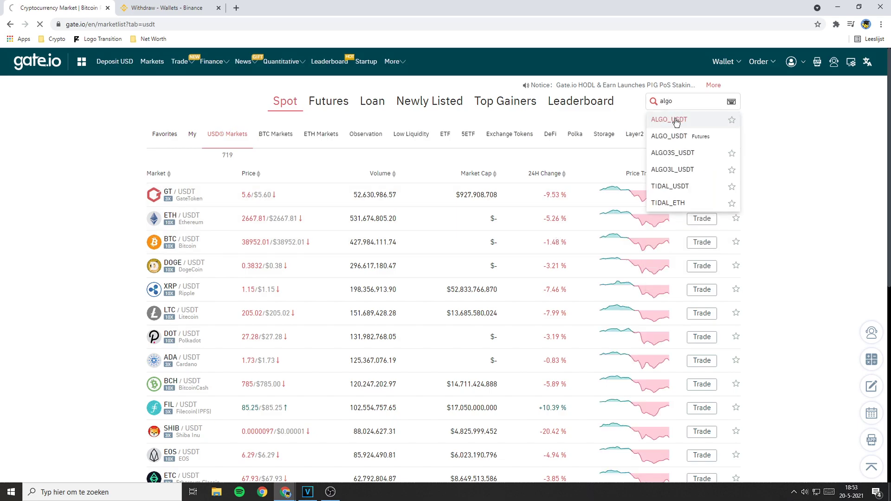
scroll(402, 289, "down", 1)
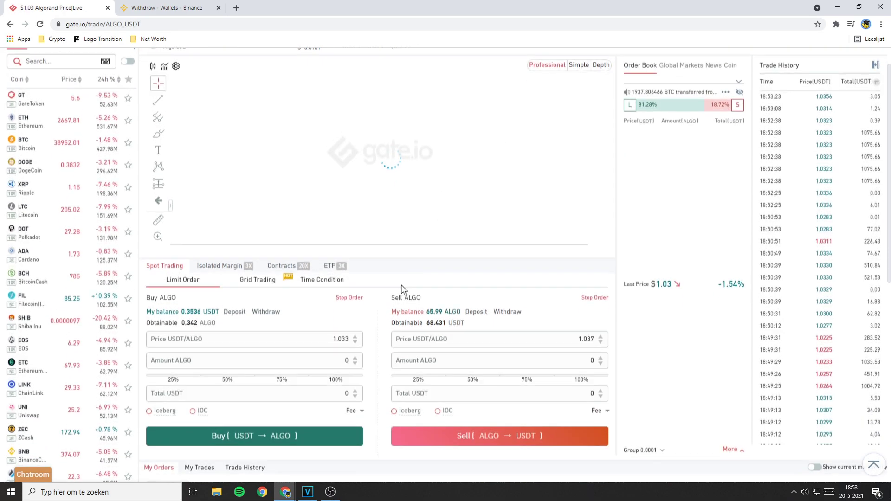